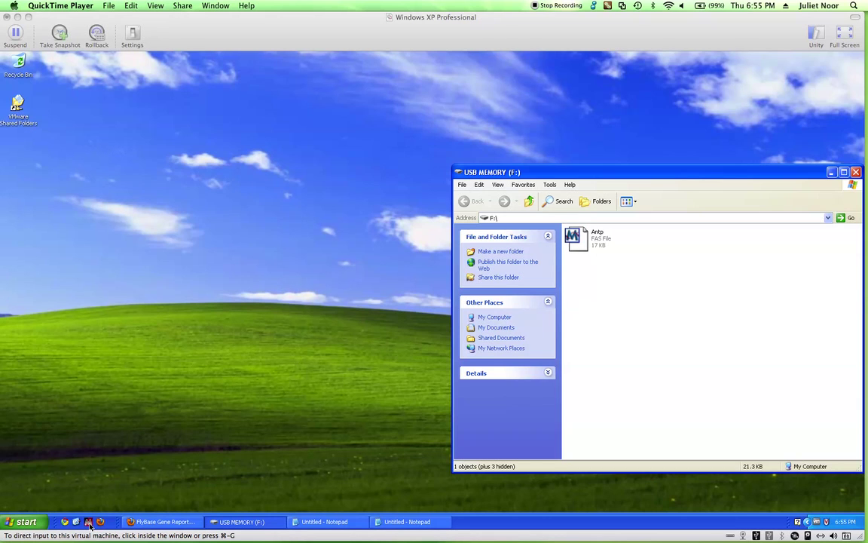
Step: Bring focus into the virtual machine showing the USB drive's Antp FAS file
left_click(89, 525)
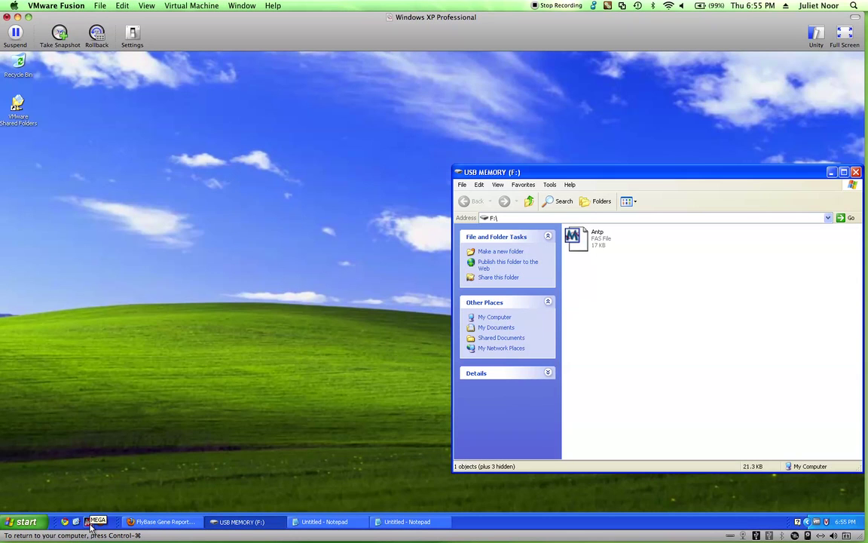
Step: Launch MEGA 5 and start an Edit/Build Alignment that retrieves sequences from a file
left_click(90, 523)
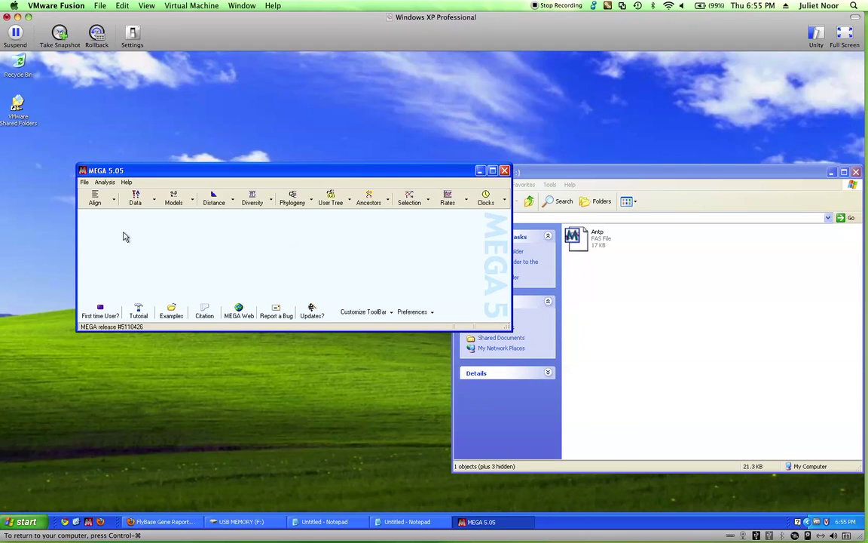
left_click(98, 199)
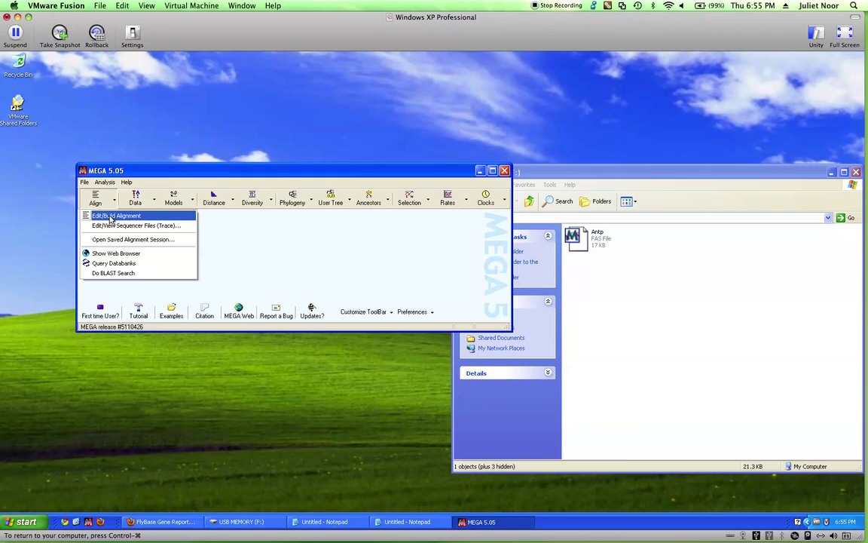
left_click(110, 217)
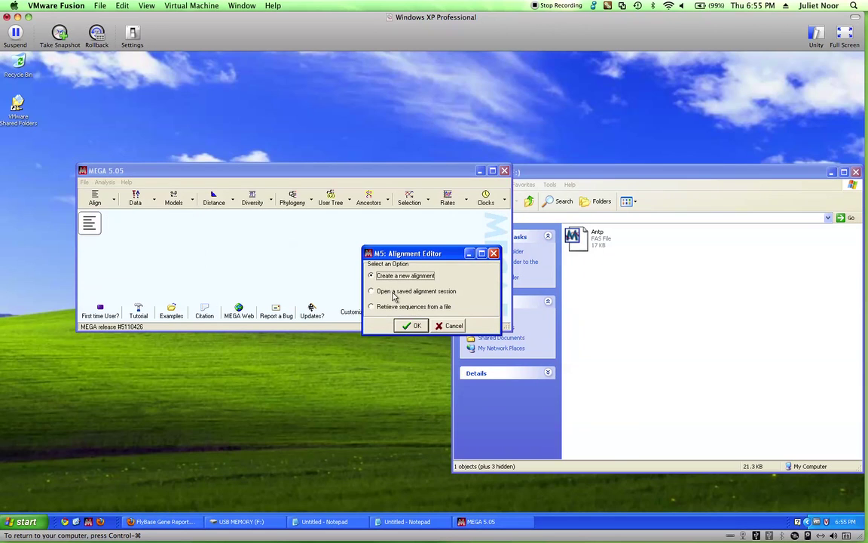
left_click(373, 308)
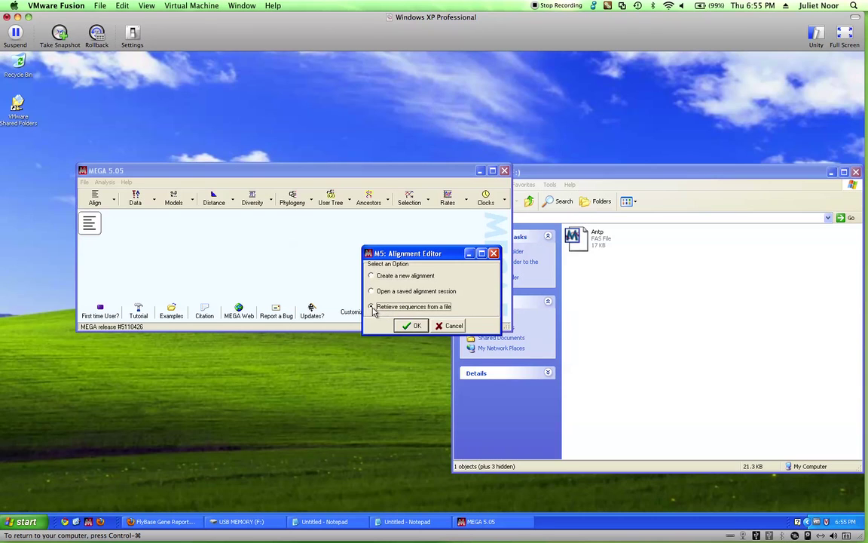
left_click(412, 327)
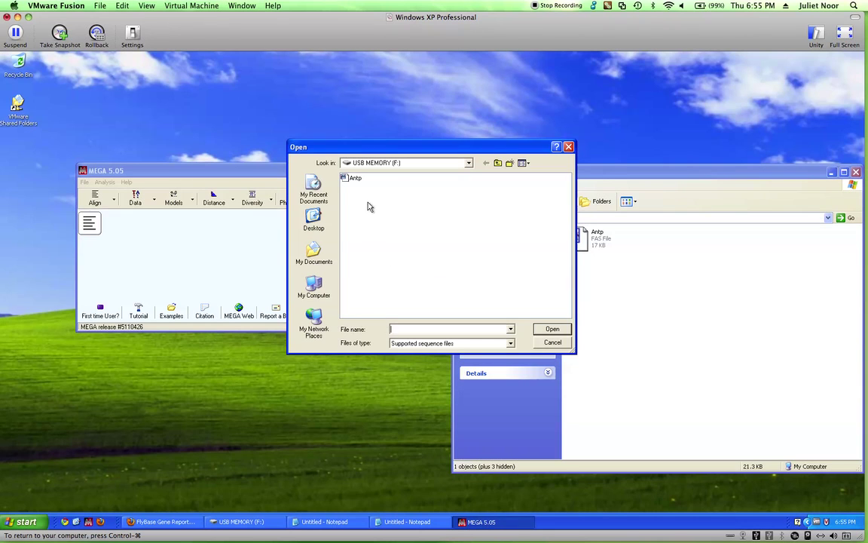
Step: Load Antp from the USB drive and stretch the Alignment Explorer across the top of the screen
double_click(355, 178)
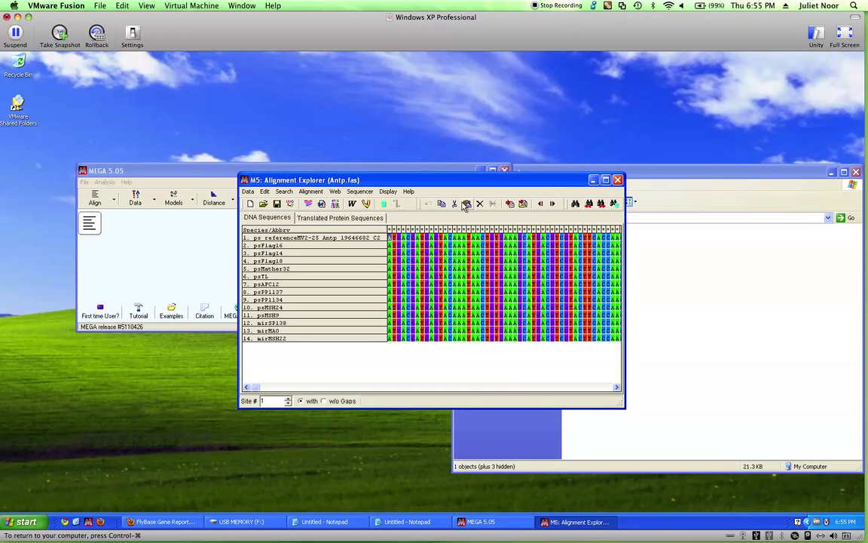
left_click_drag(371, 179, 133, 60)
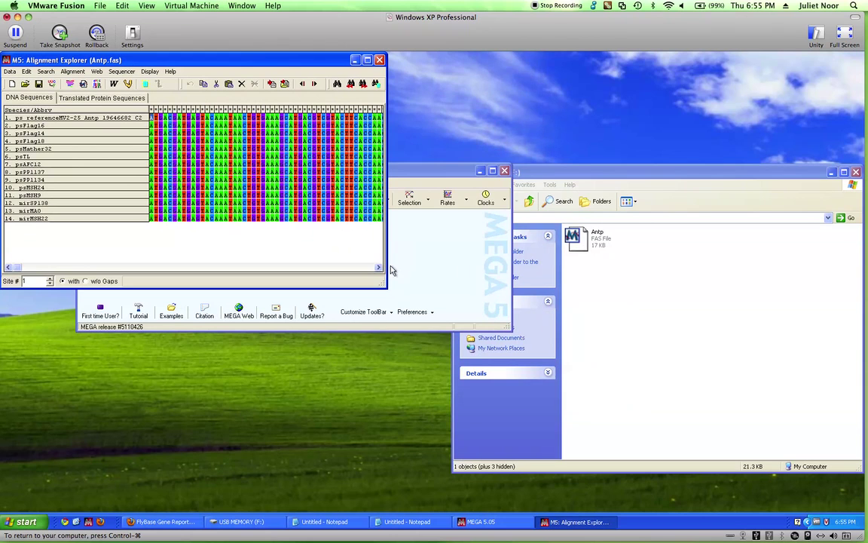
left_click_drag(385, 286, 863, 268)
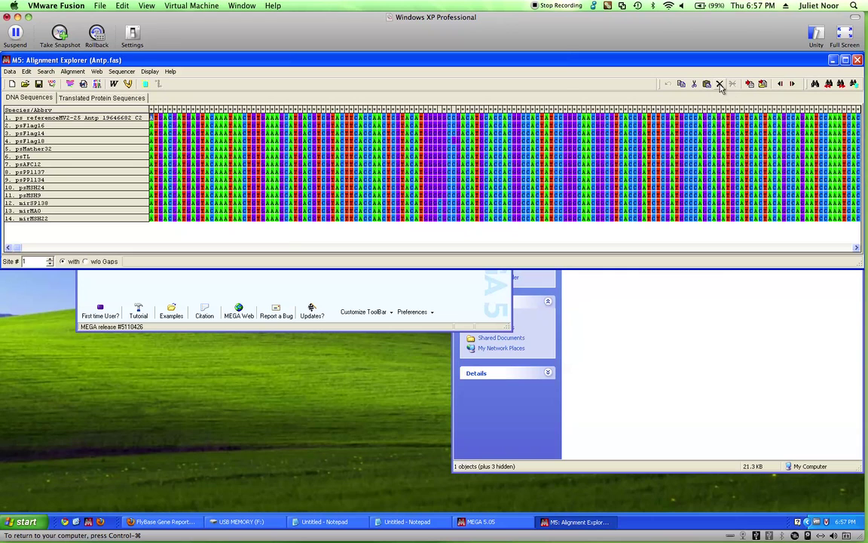
left_click(42, 181)
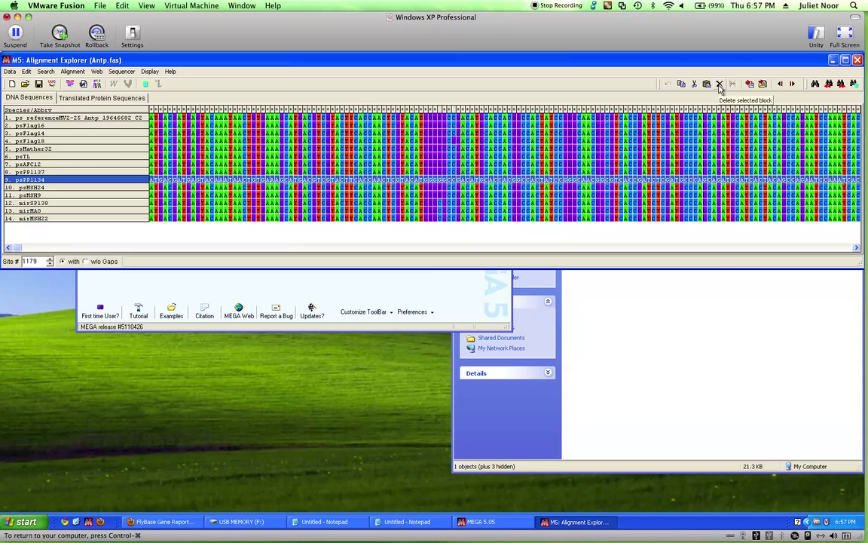
left_click(152, 180)
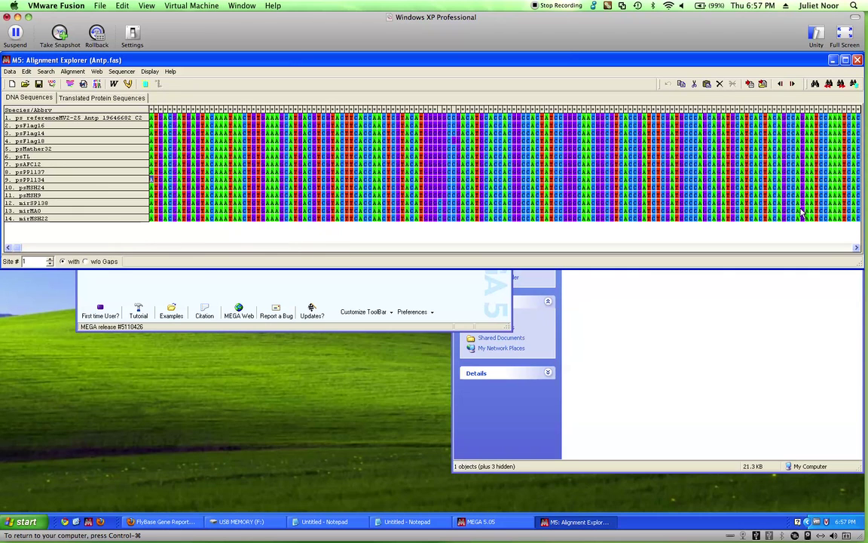
left_click(844, 248)
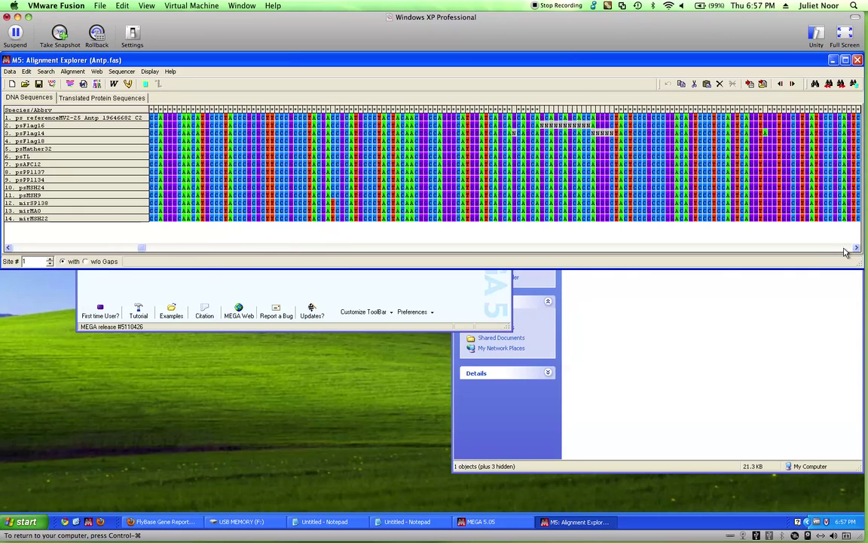
left_click(844, 248)
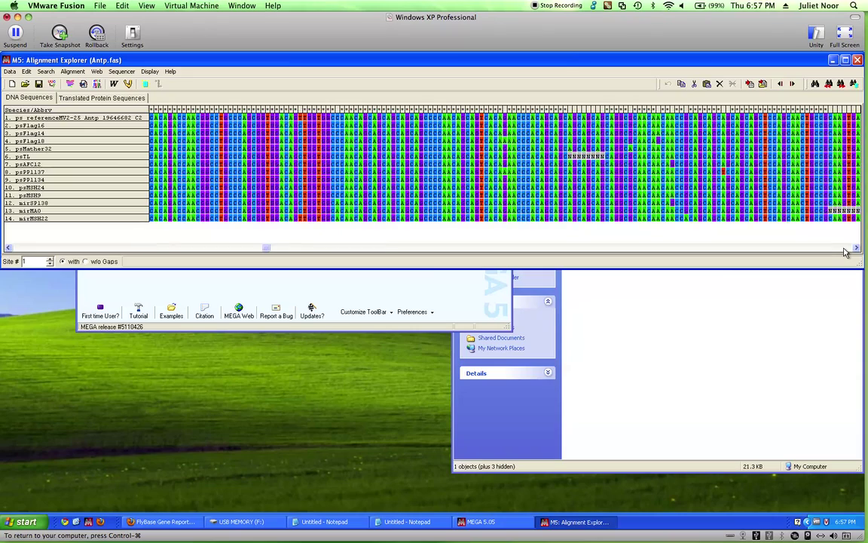
left_click(844, 248)
left_click(844, 248)
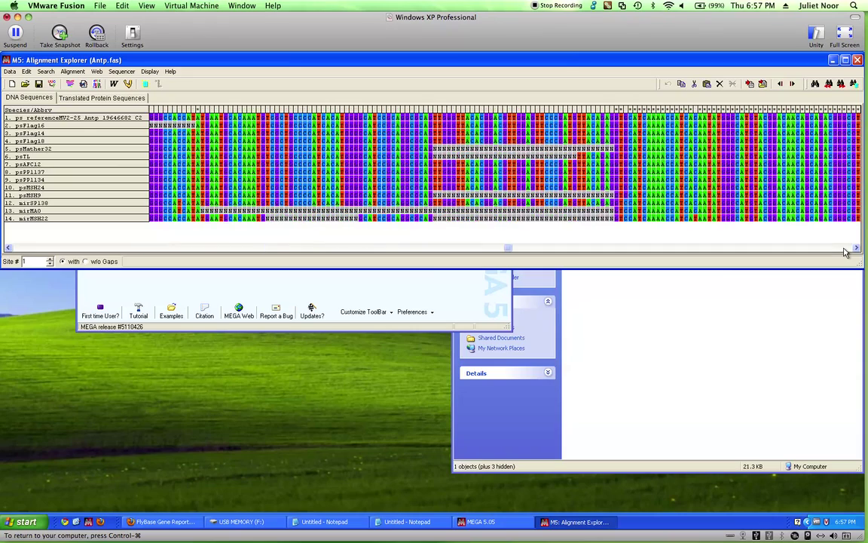
left_click(845, 248)
left_click(845, 248)
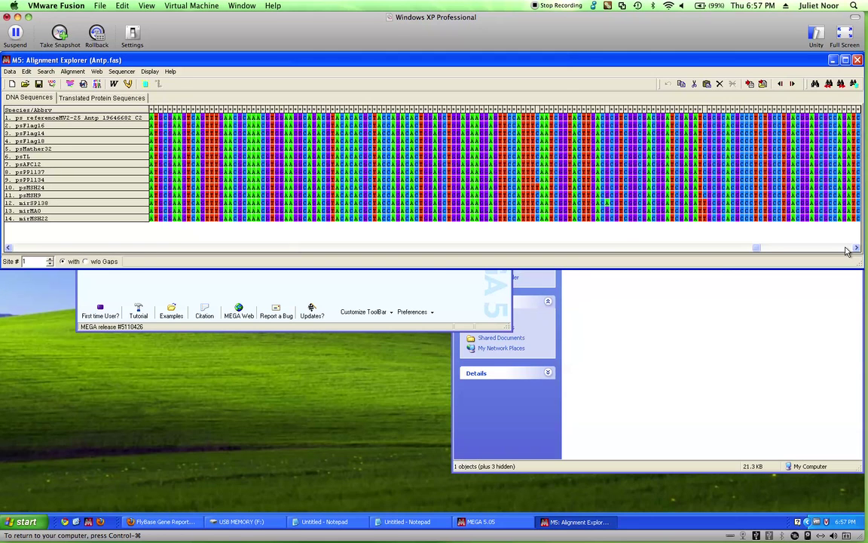
left_click(845, 248)
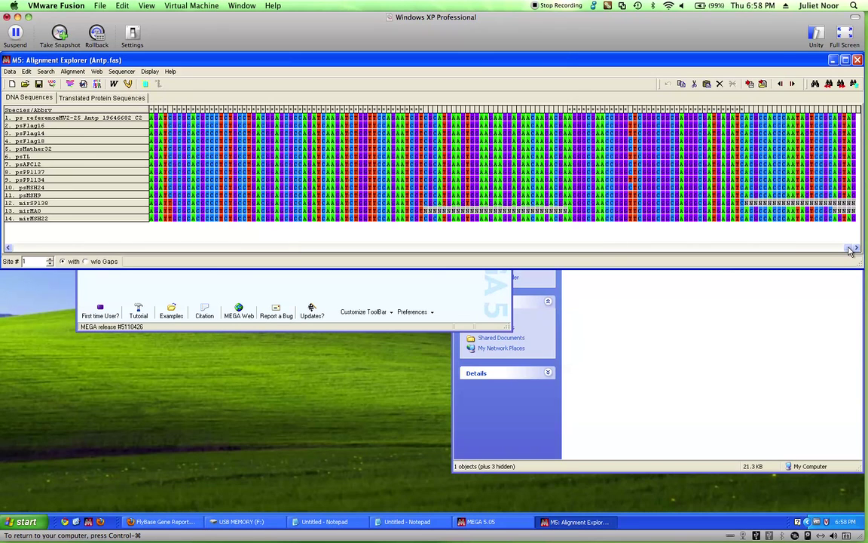
left_click_drag(849, 250, 20, 251)
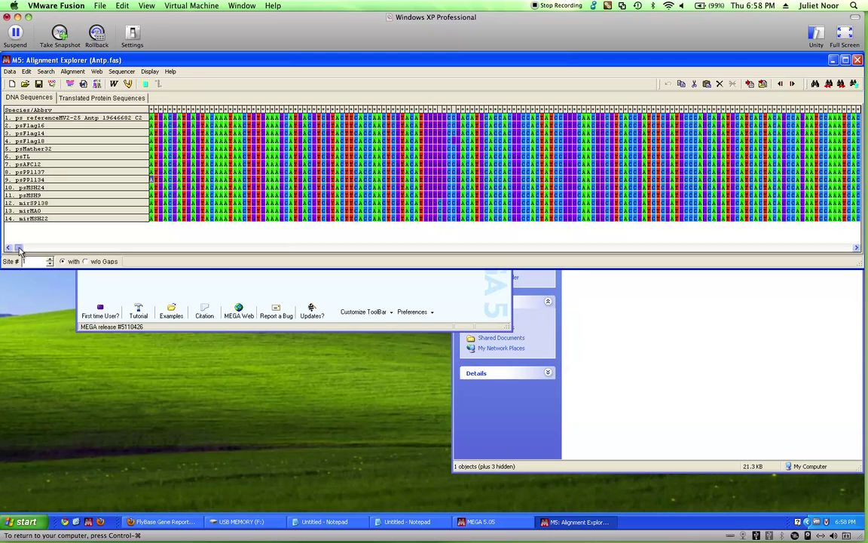
Step: Page right to psFlag16's run of N bases and find it ends near site 247
left_click(839, 247)
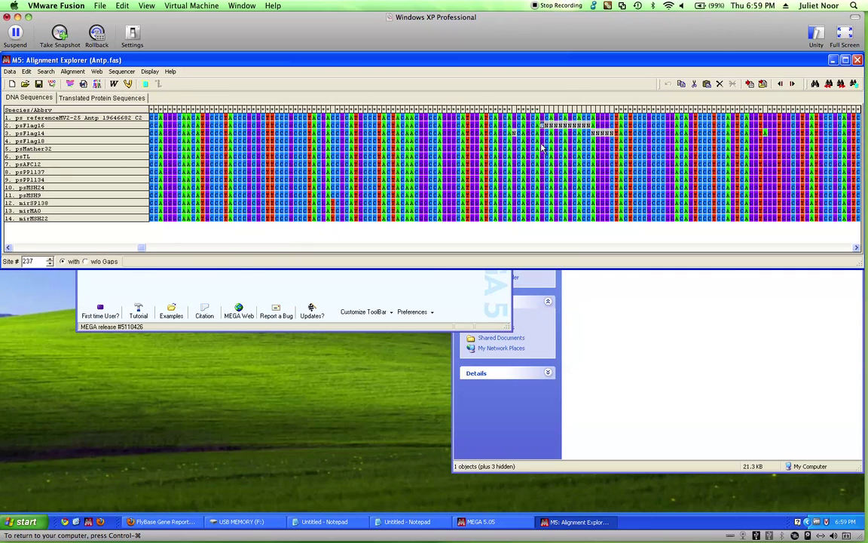
key("Right")
key("Right")
key("Right")
key("Right")
key("Right")
Step: Resize the Notepad notes, record 11 beside sequence 2, and return to the alignment
left_click(396, 523)
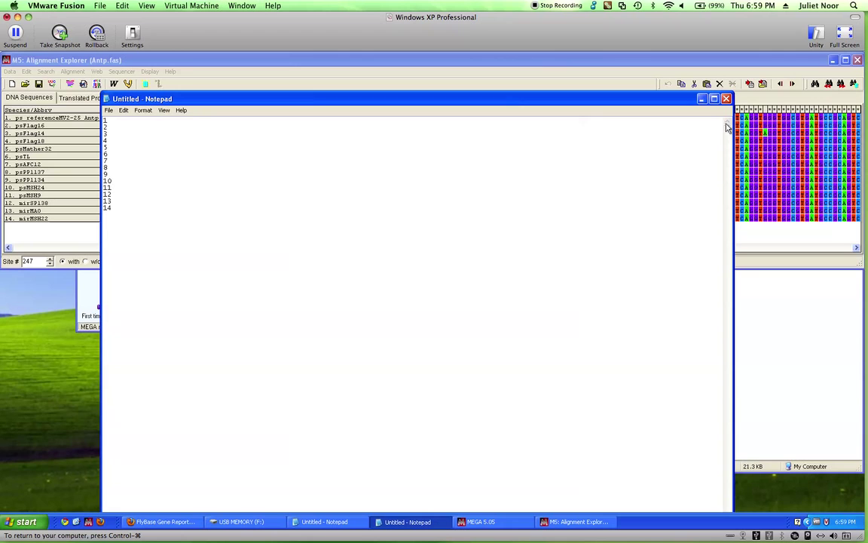
left_click_drag(731, 95, 689, 261)
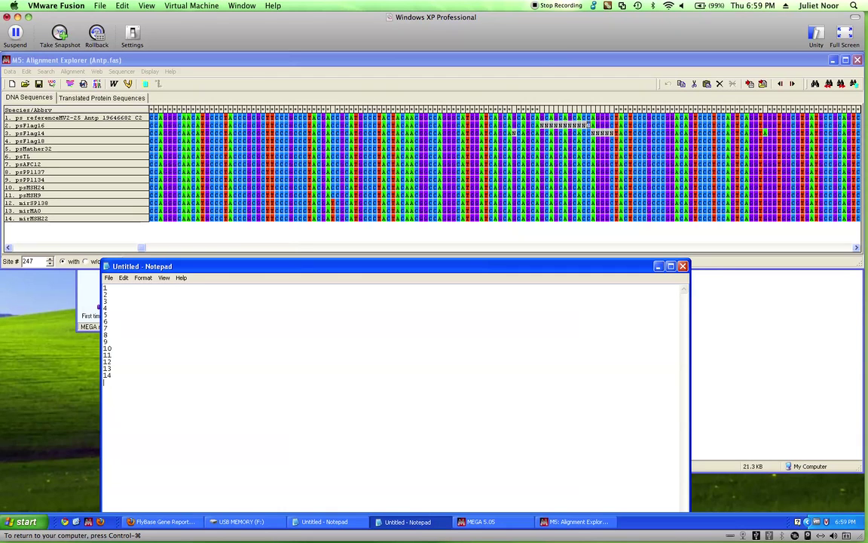
type("11")
left_click(530, 232)
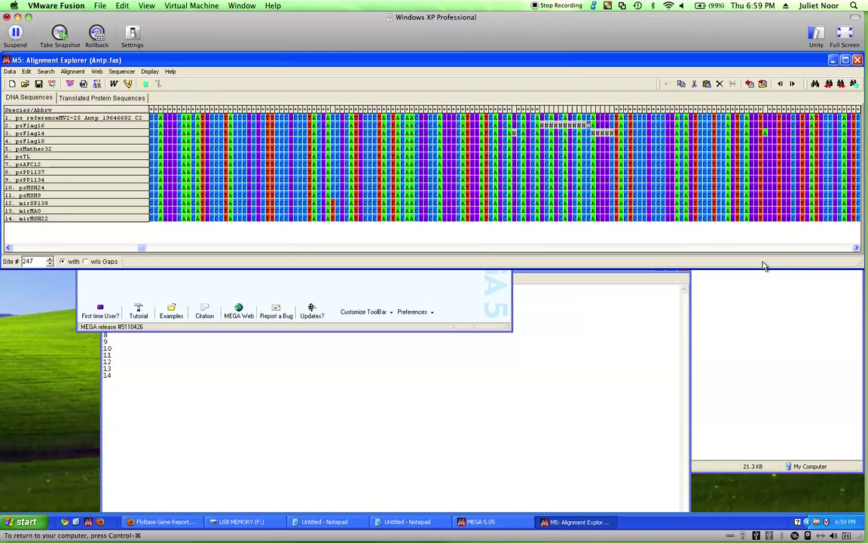
Step: Check sites 619 to 708 in mirMA0 and the lower rows, then record 89 on tally line 13
left_click(826, 248)
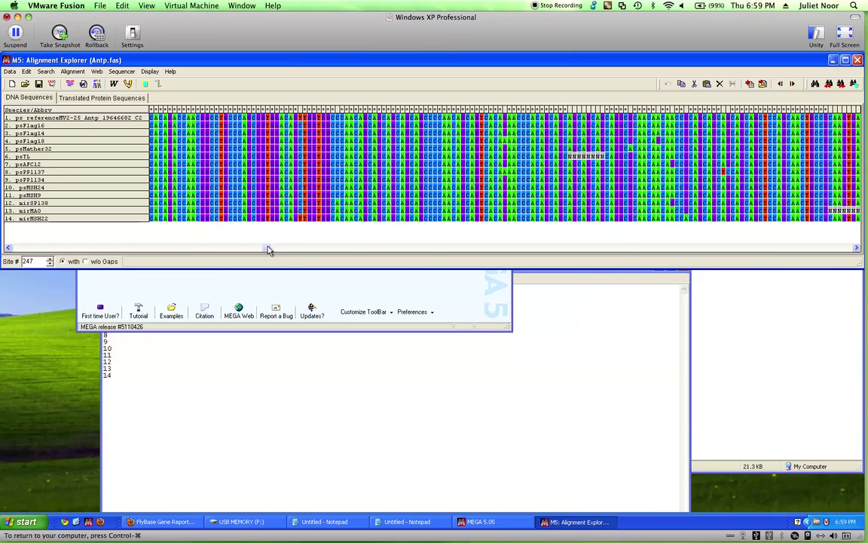
left_click_drag(268, 249, 500, 268)
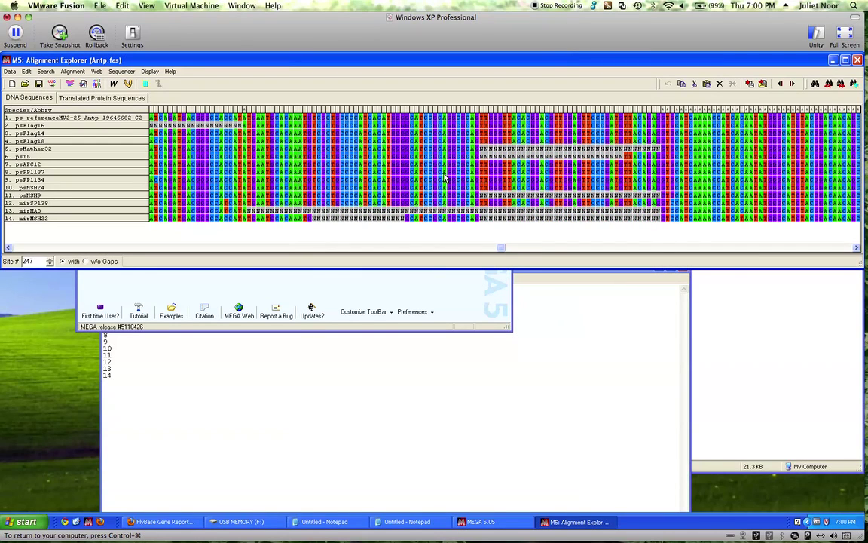
left_click(660, 216)
left_click(245, 215)
left_click(249, 213)
left_click(245, 212)
left_click(244, 214)
left_click(658, 214)
left_click(245, 211)
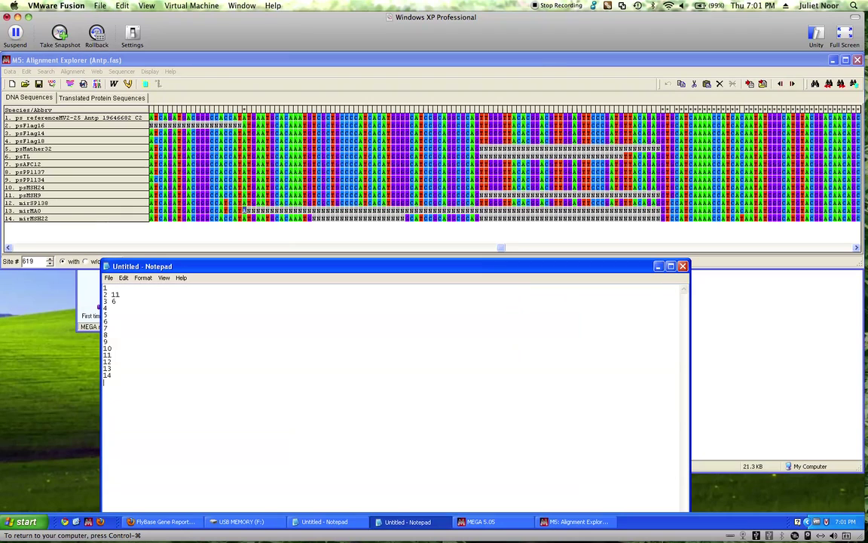
left_click(407, 522)
type("89")
Step: Switch to the second tally list and insert a blank line after row 11
left_click(659, 266)
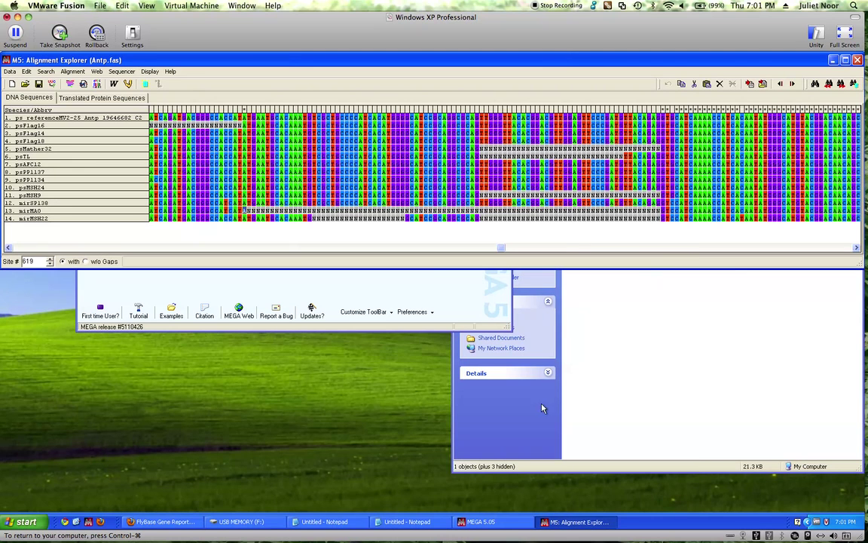
left_click(313, 522)
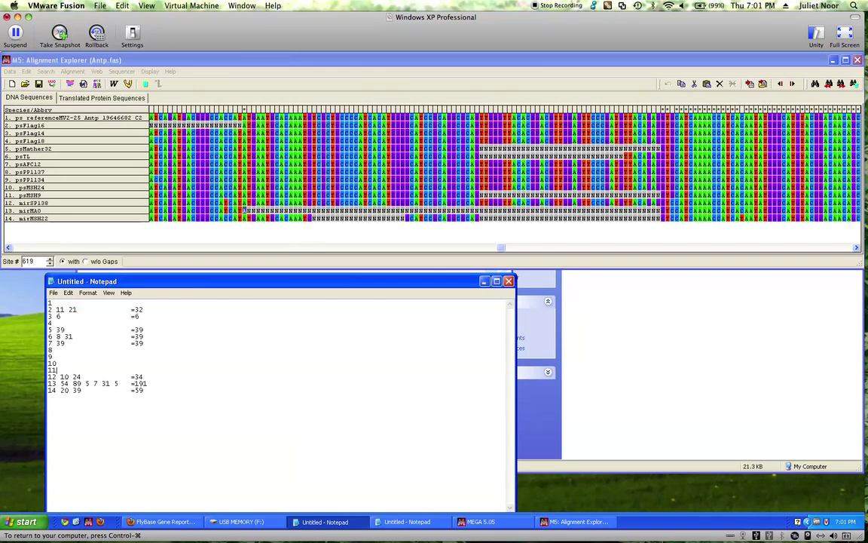
key("Return")
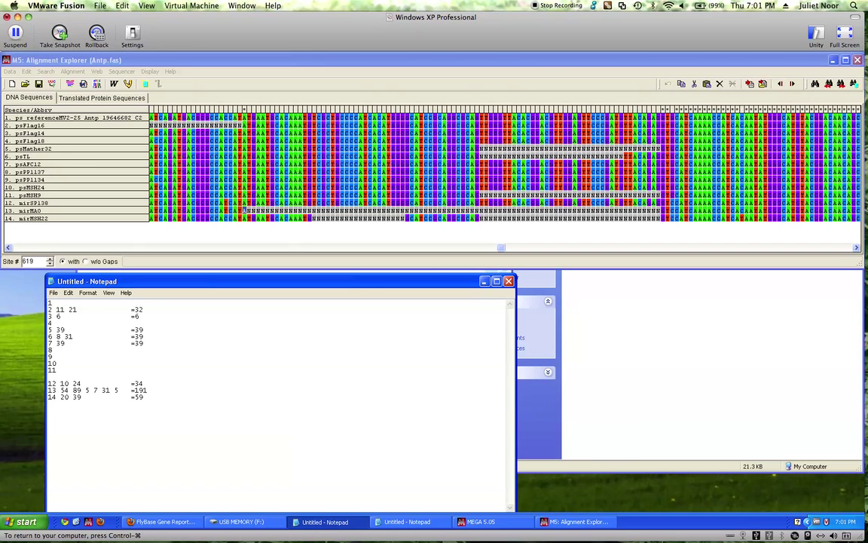
Step: Scroll the alignment to its final site to read the total length 1179
double_click(137, 329)
left_click(199, 182)
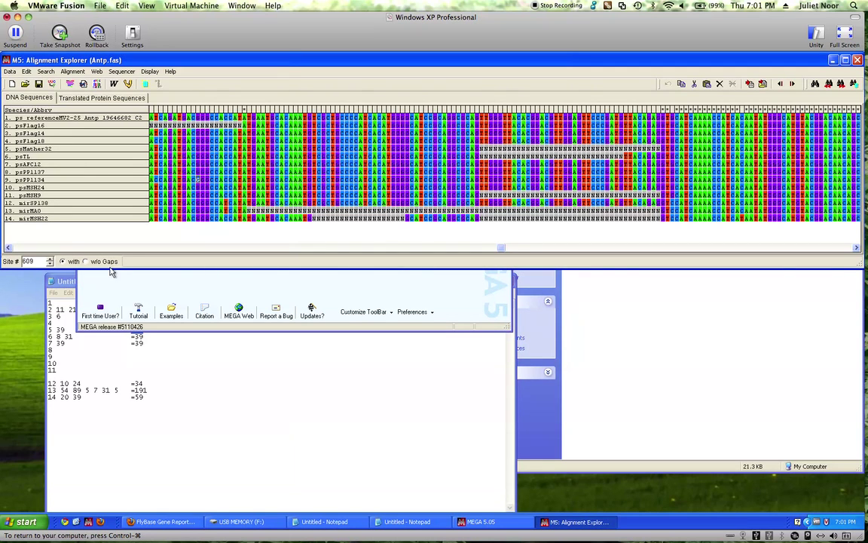
left_click_drag(500, 248, 854, 247)
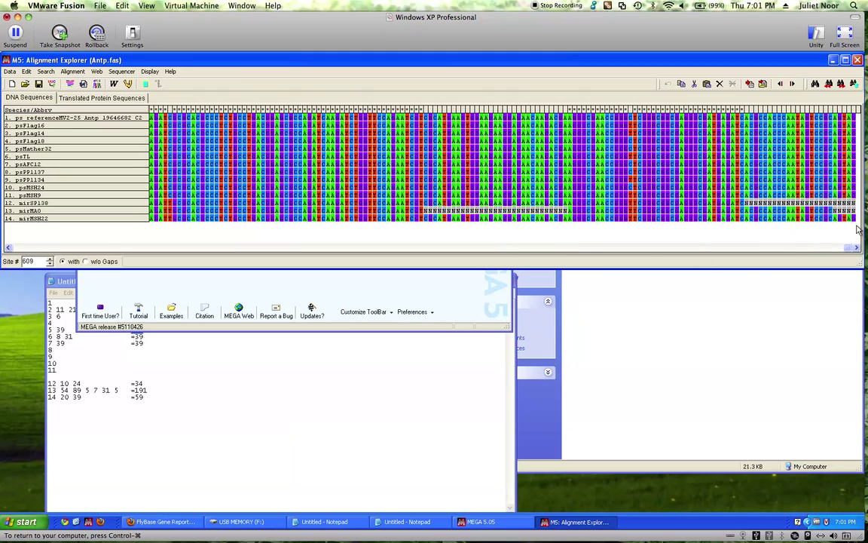
left_click(770, 202)
left_click(56, 370)
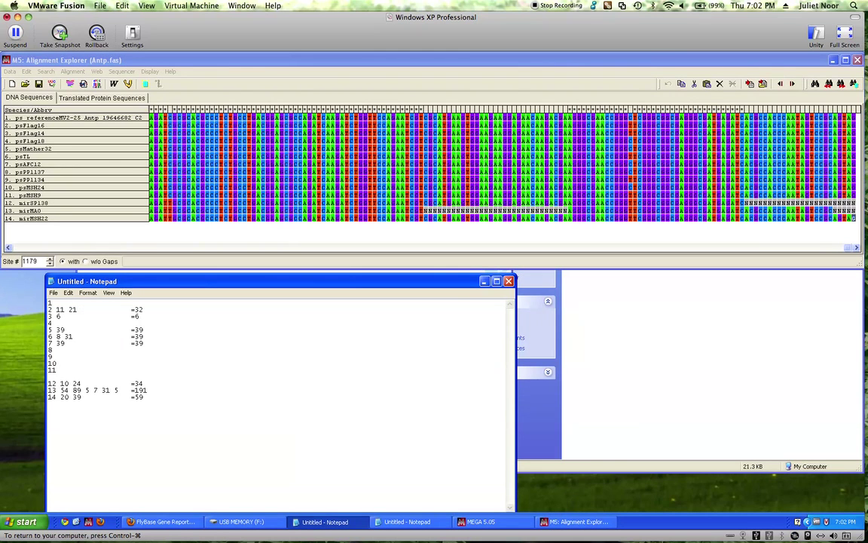
Step: Append /1179= 3% 1/11=9% after the =39 total on line 7
left_click(144, 343)
type("/117")
type("9=")
type(" 3")
type("%")
key("BackSpace")
type("%")
type("1/11")
type("=")
type("9")
type("%")
Step: Finish line 13 with the 191 of 1179 unknown-base share, 16%, and 1/3=33%
type("/1179 ")
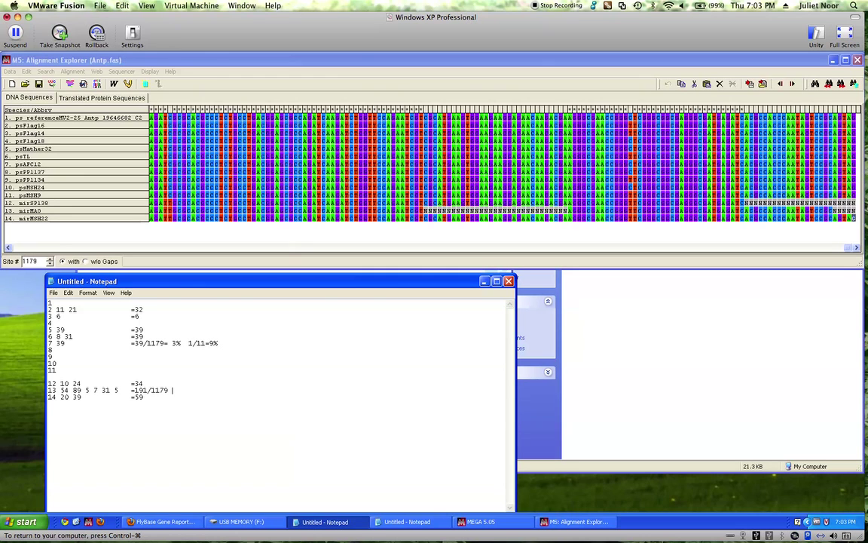
type("= 16%")
type("1/3=33%")
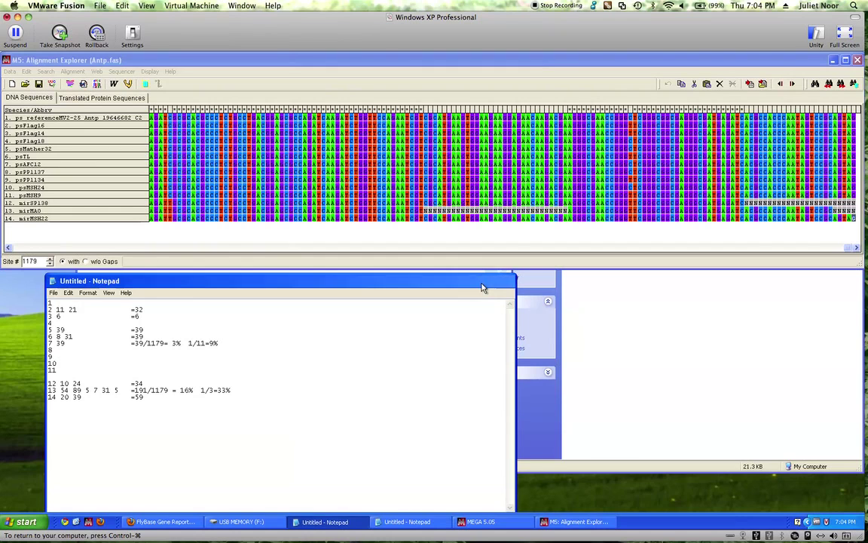
Step: Hide the notes, return to the alignment start, and translate to protein using the Standard code
left_click(484, 280)
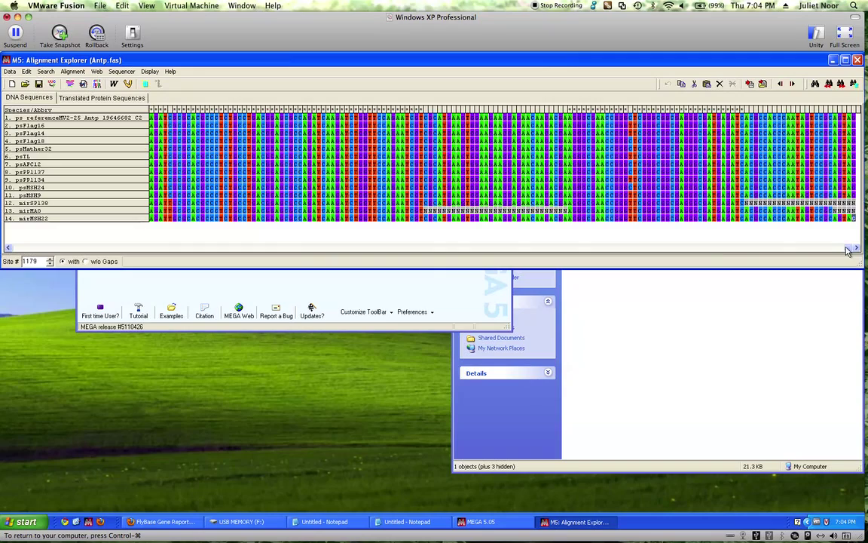
left_click(517, 247)
left_click_drag(578, 247, 12, 254)
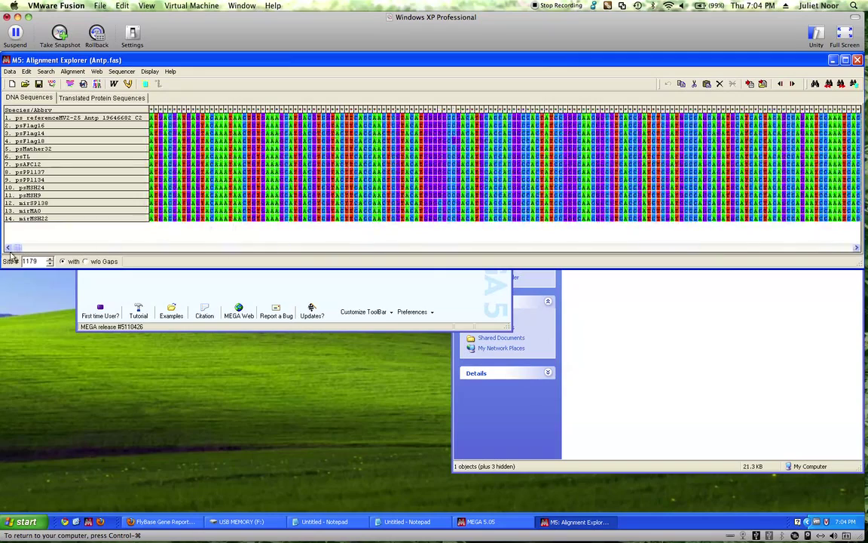
left_click(109, 104)
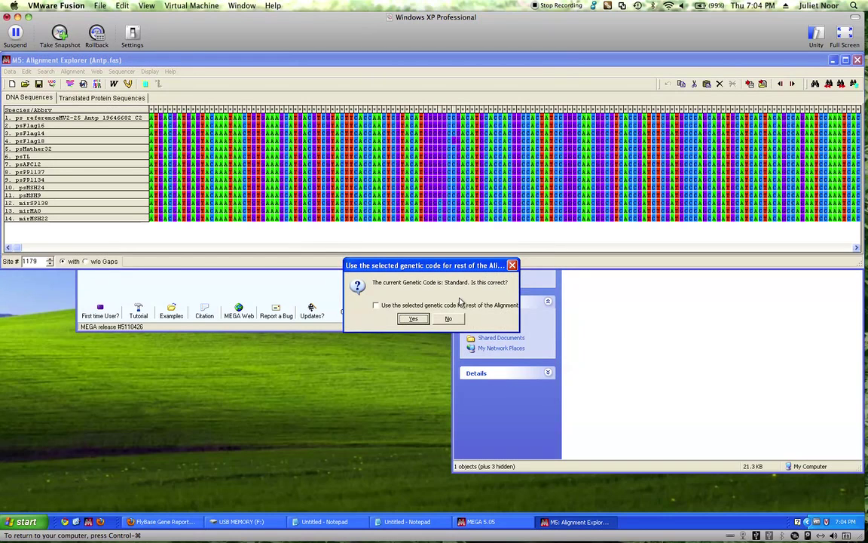
left_click(413, 318)
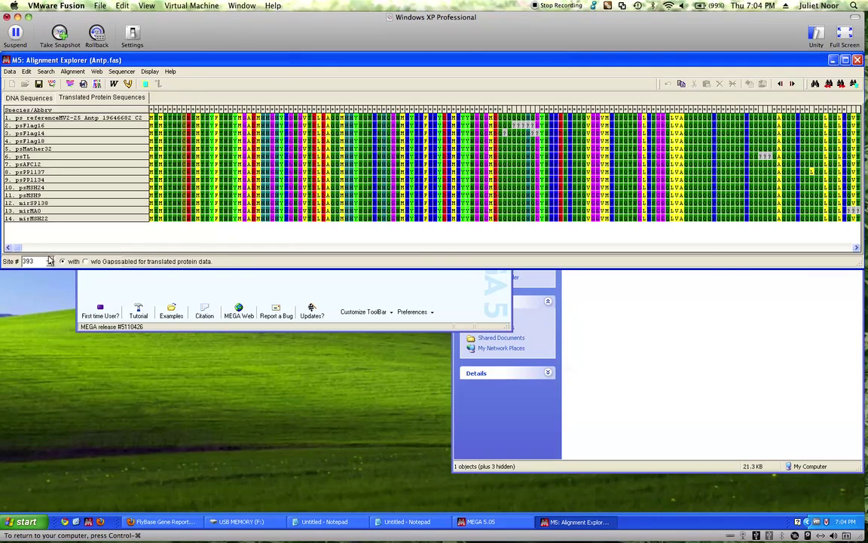
left_click_drag(19, 251, 860, 252)
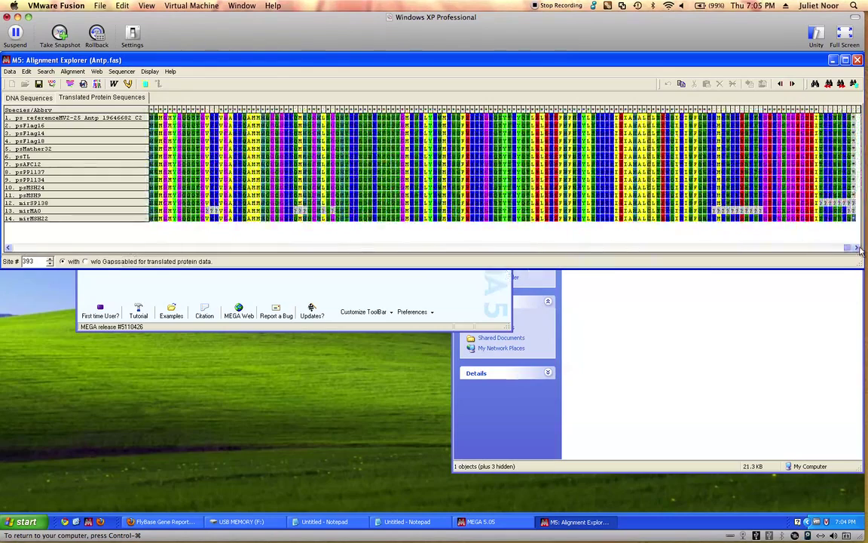
left_click(829, 218)
mouse_move(849, 250)
left_mouse_down()
mouse_move(700, 250)
mouse_move(849, 250)
left_mouse_up()
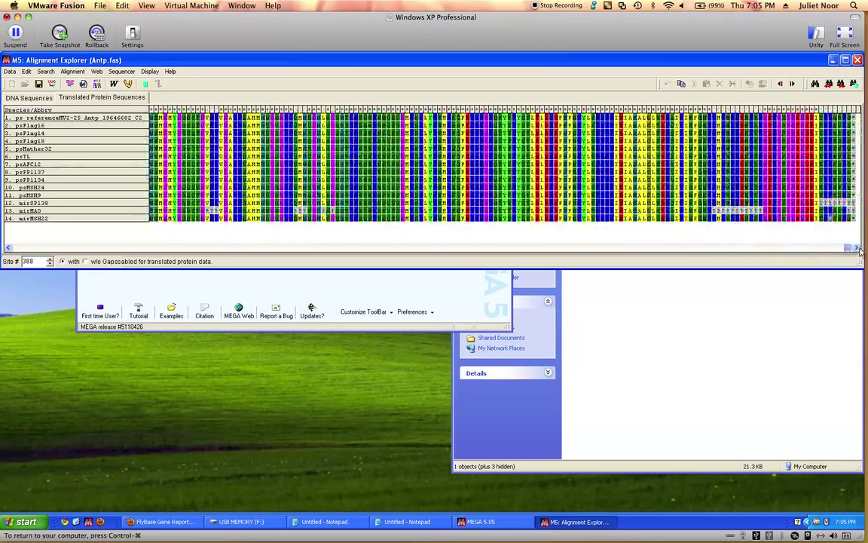
left_click(136, 248)
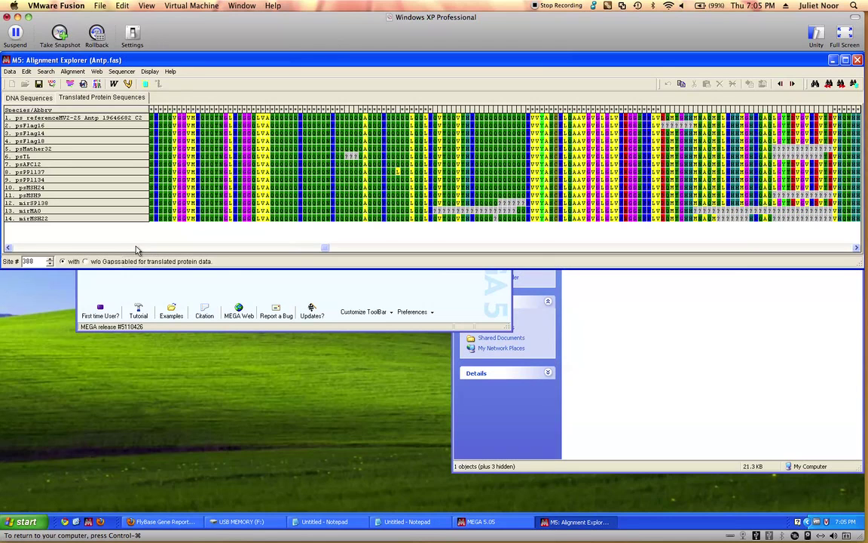
left_click(45, 248)
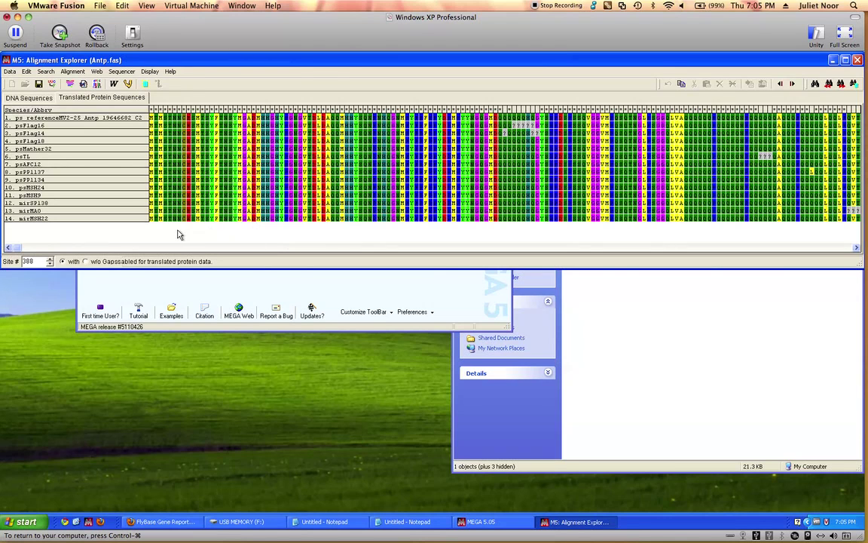
Step: Return to the DNA sequences view and start a FASTA-format export of the alignment
left_click(30, 98)
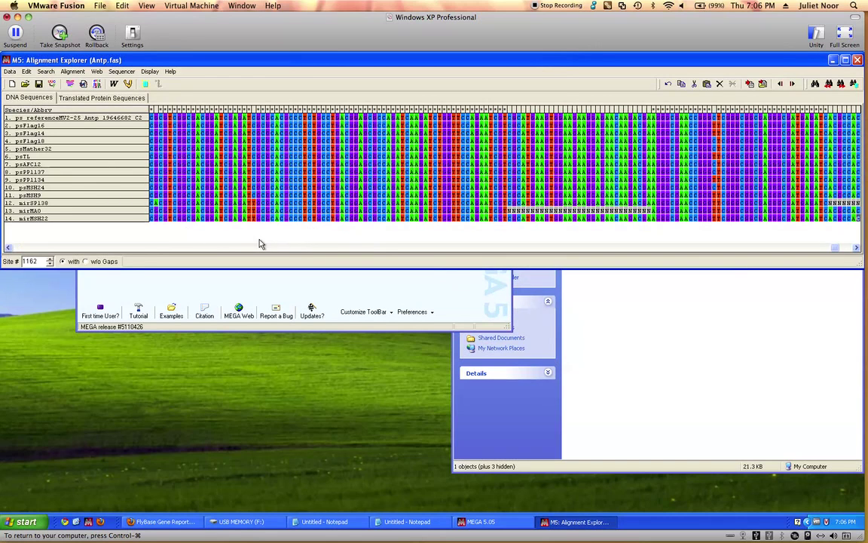
left_click(9, 72)
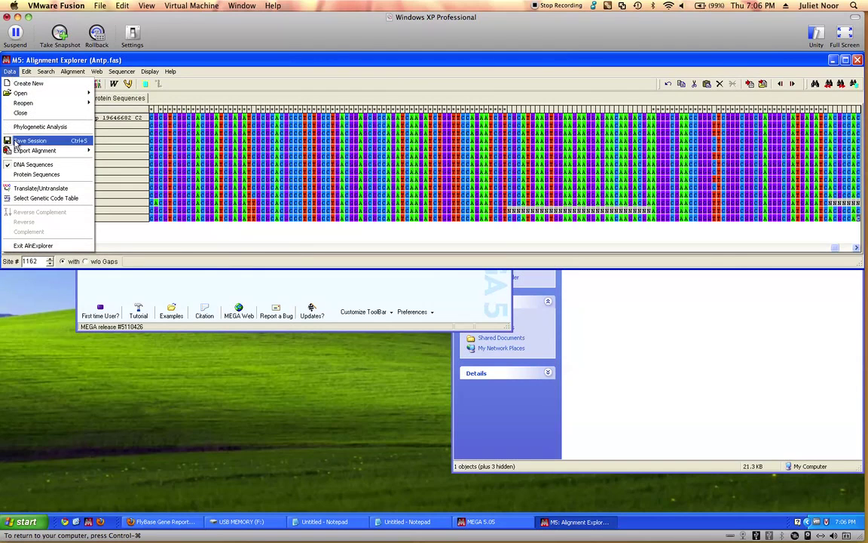
mouse_move(76, 148)
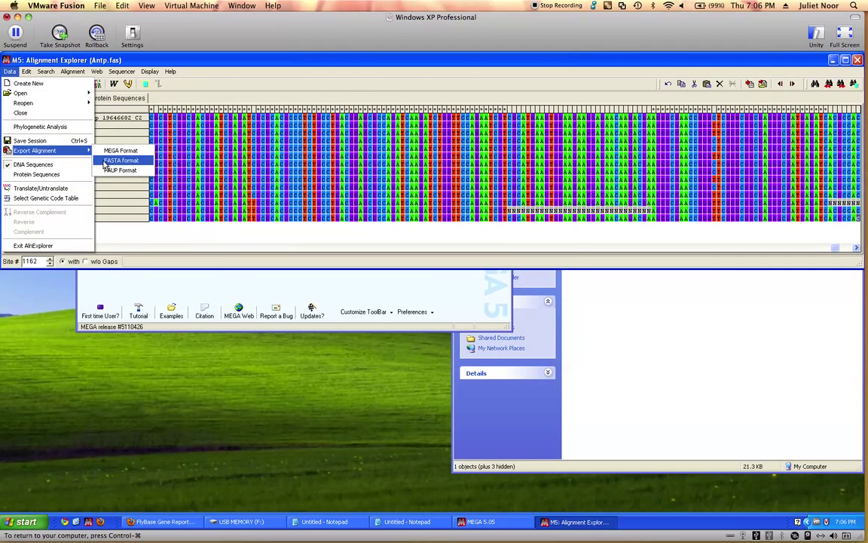
left_click(105, 161)
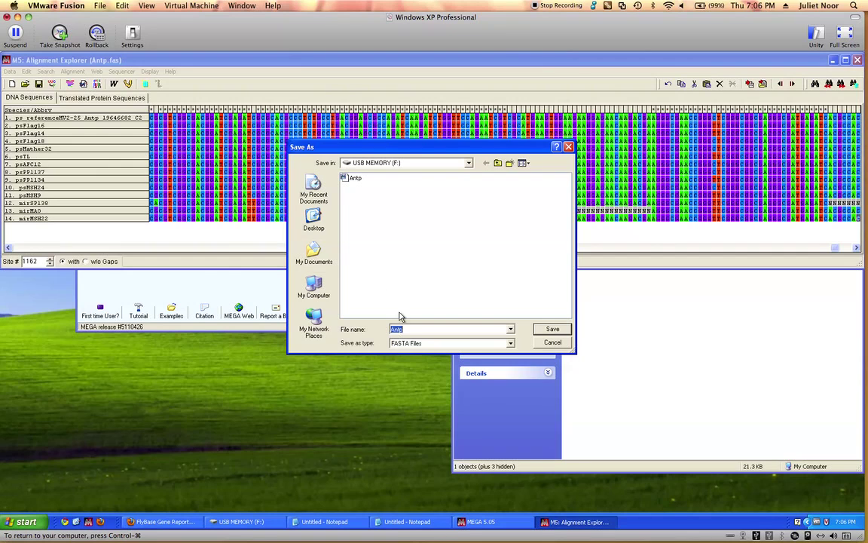
Step: Name the export 'alignedAntp' and save it on the USB MEMORY (F:) drive
key("Home")
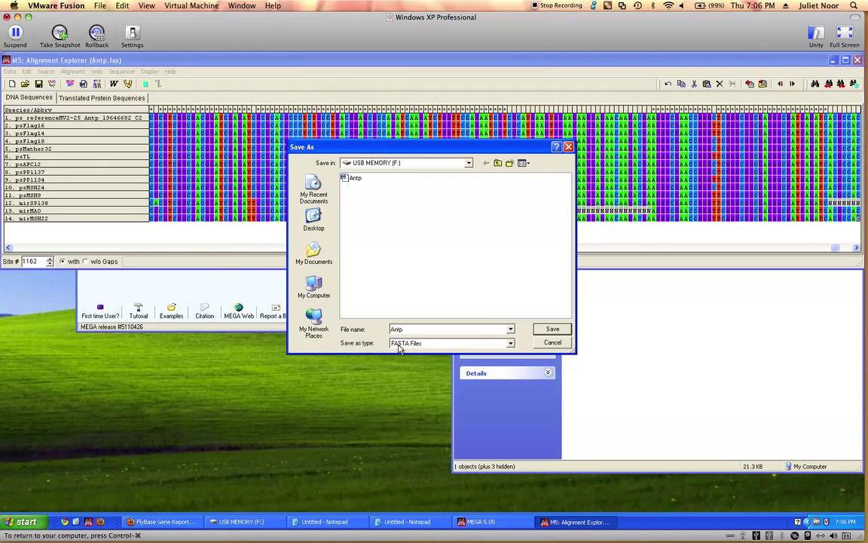
type("aligned")
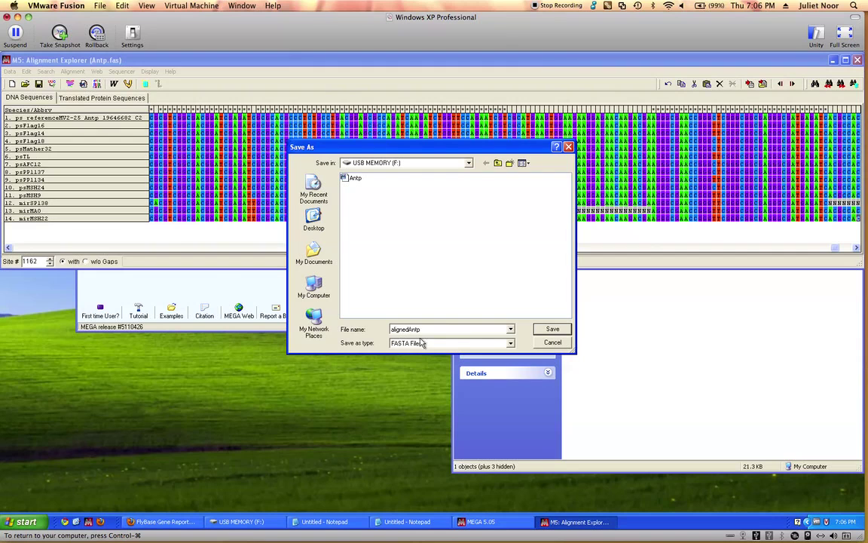
left_click(554, 330)
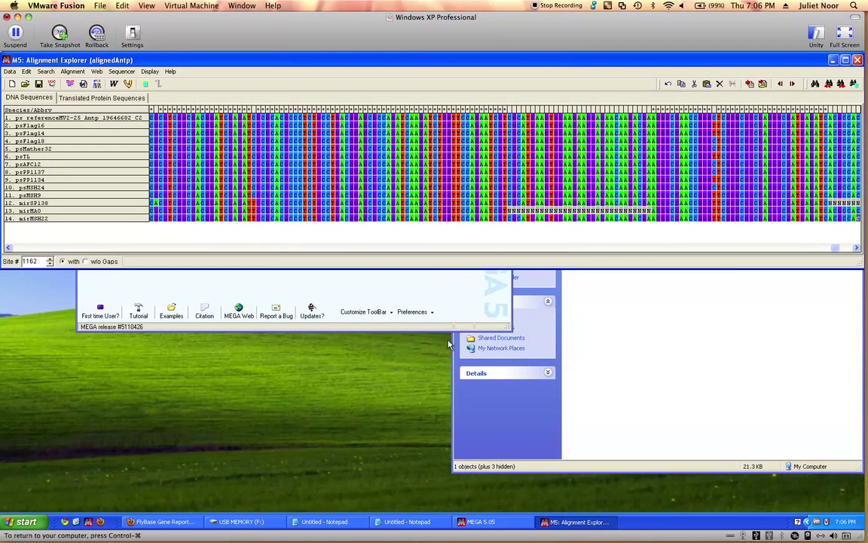
Step: Bring the USB MEMORY (F:) window forward to see alignedAntp listed beside Antp
left_click(609, 345)
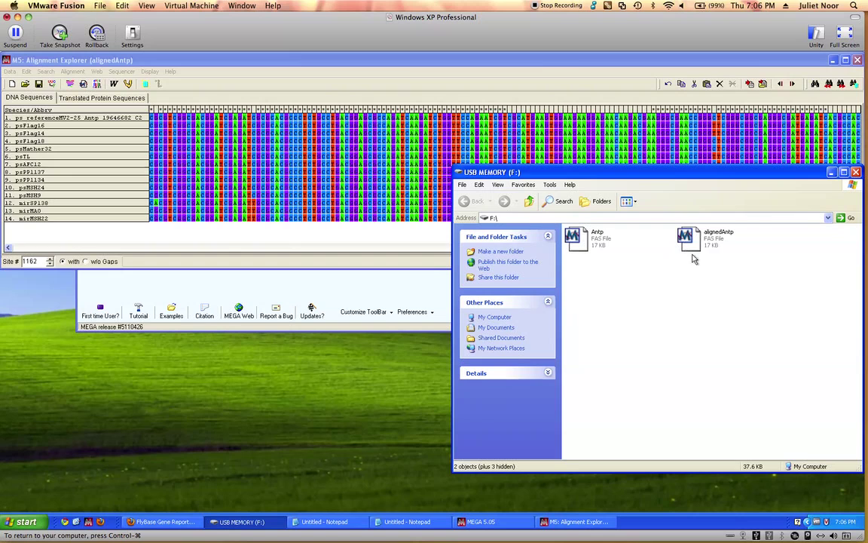